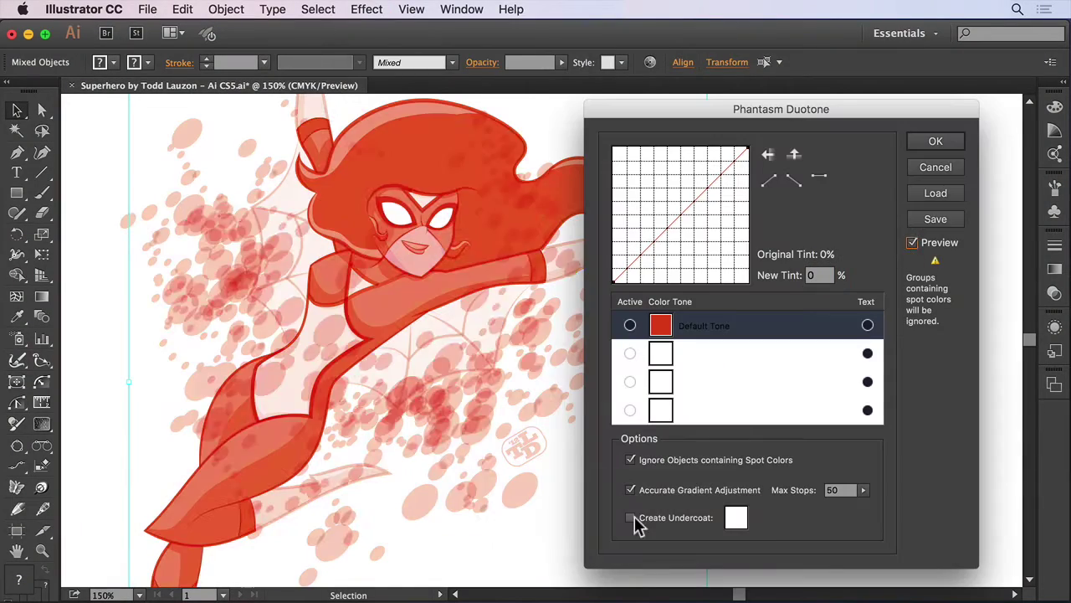
# - In the intro duotone demo, turn on extra tones and move New Color 3 above New Color 2
pyautogui.click(631, 518)
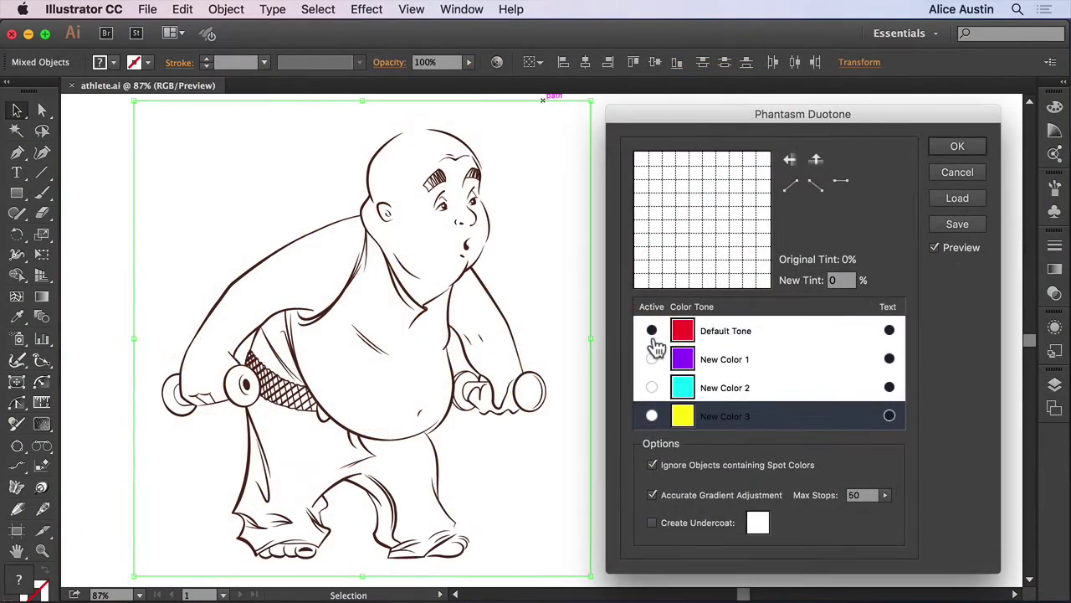
pyautogui.click(652, 359)
pyautogui.moveTo(652, 388); pyautogui.dragTo(652, 416)
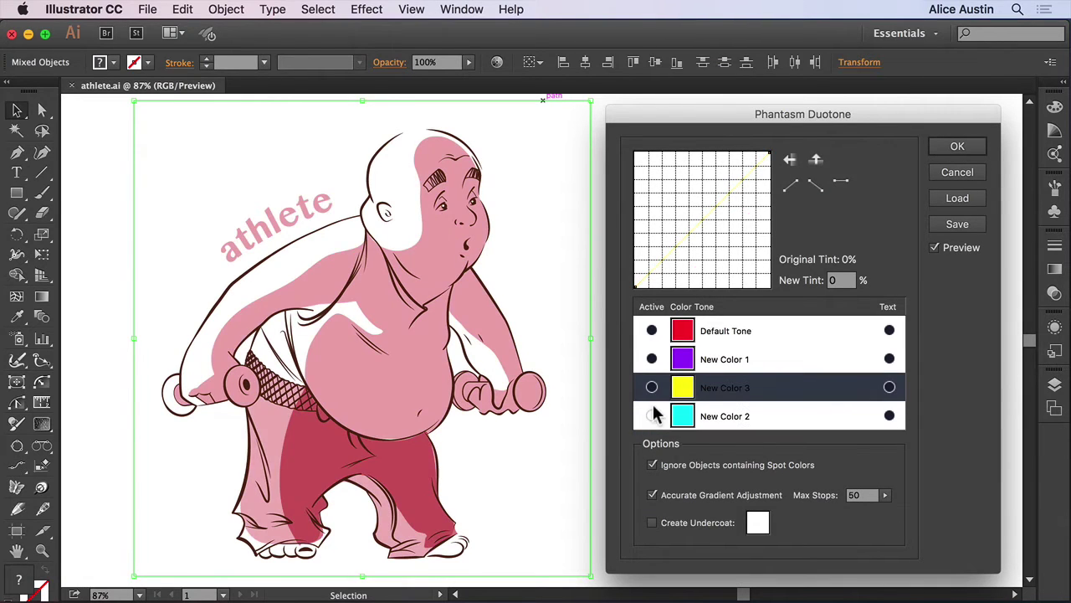
pyautogui.click(652, 416)
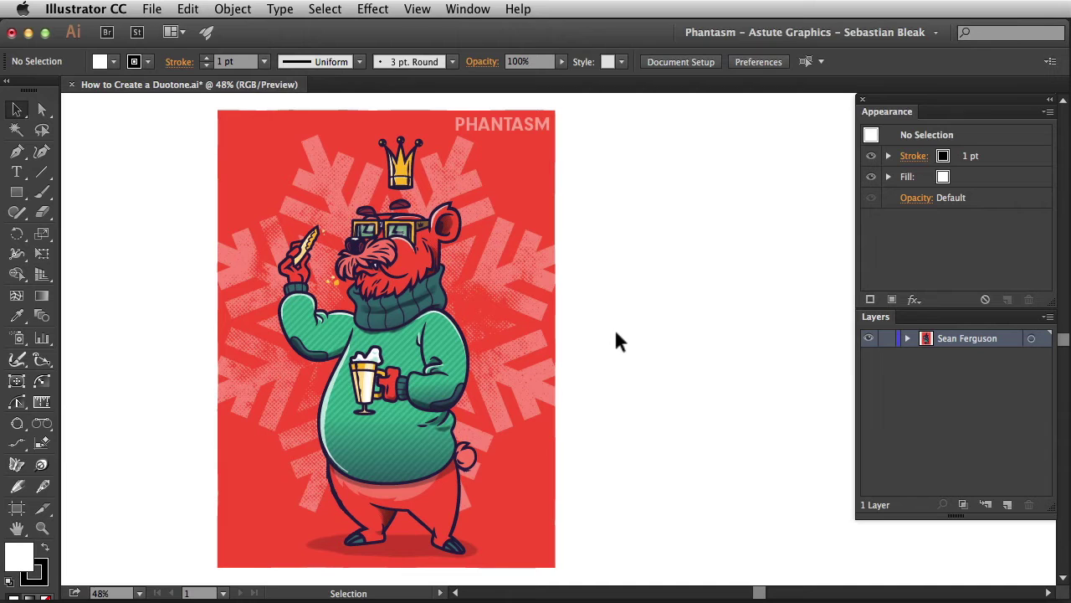
# - Select the whole bear artwork group and browse the Phantasm filter and effect menus
pyautogui.click(456, 377)
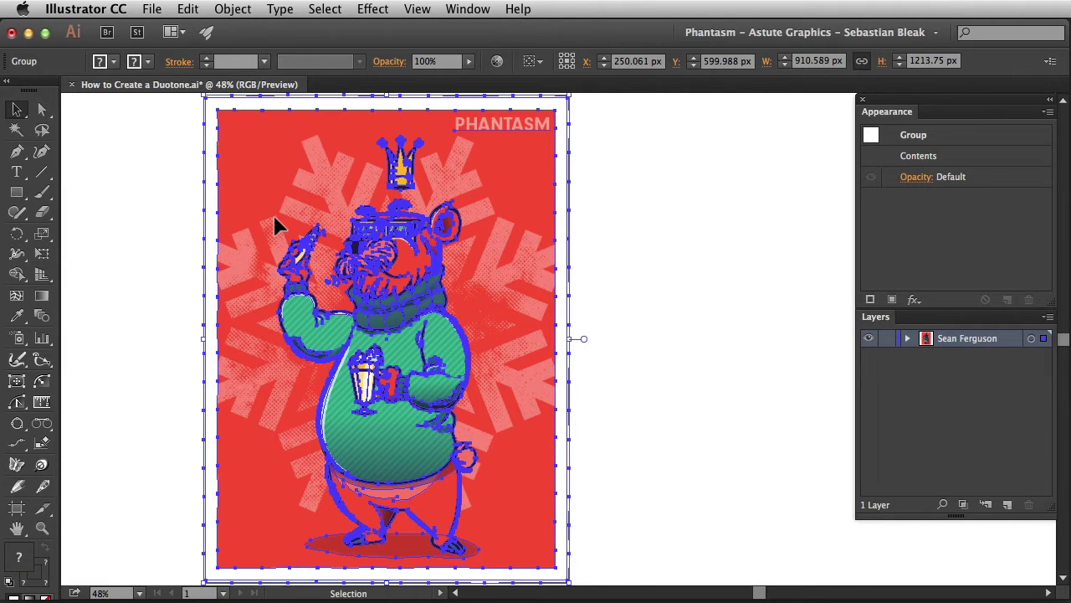
pyautogui.click(242, 10)
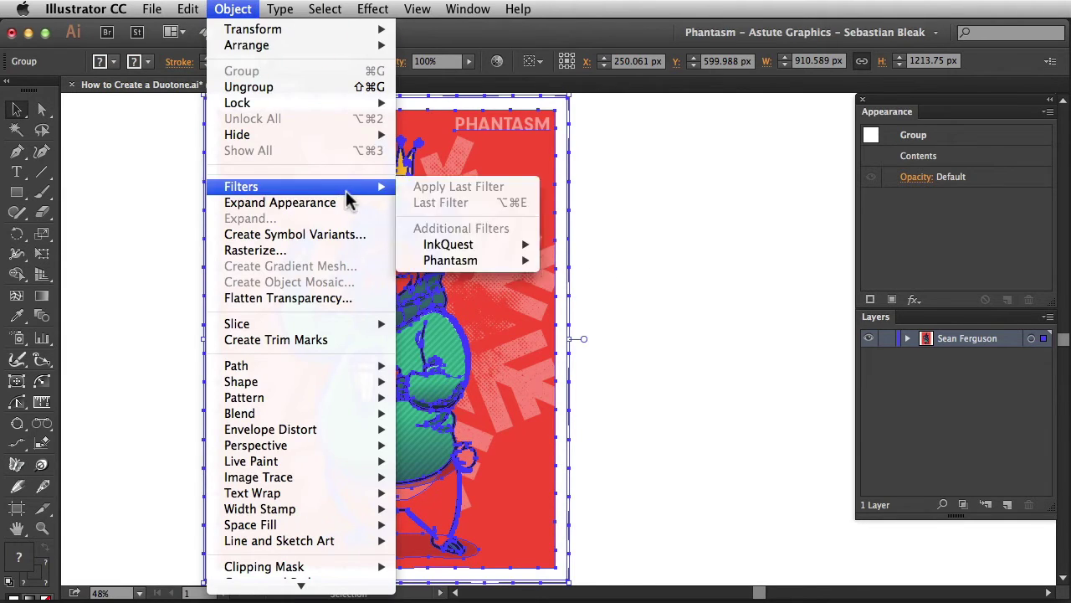
pyautogui.moveTo(450, 260)
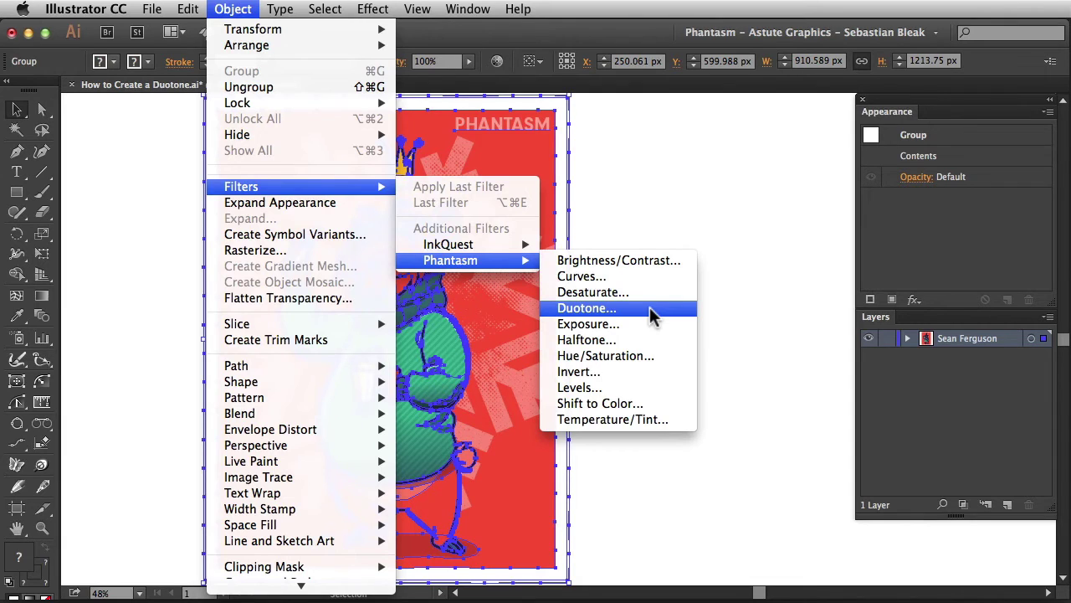
pyautogui.click(651, 315)
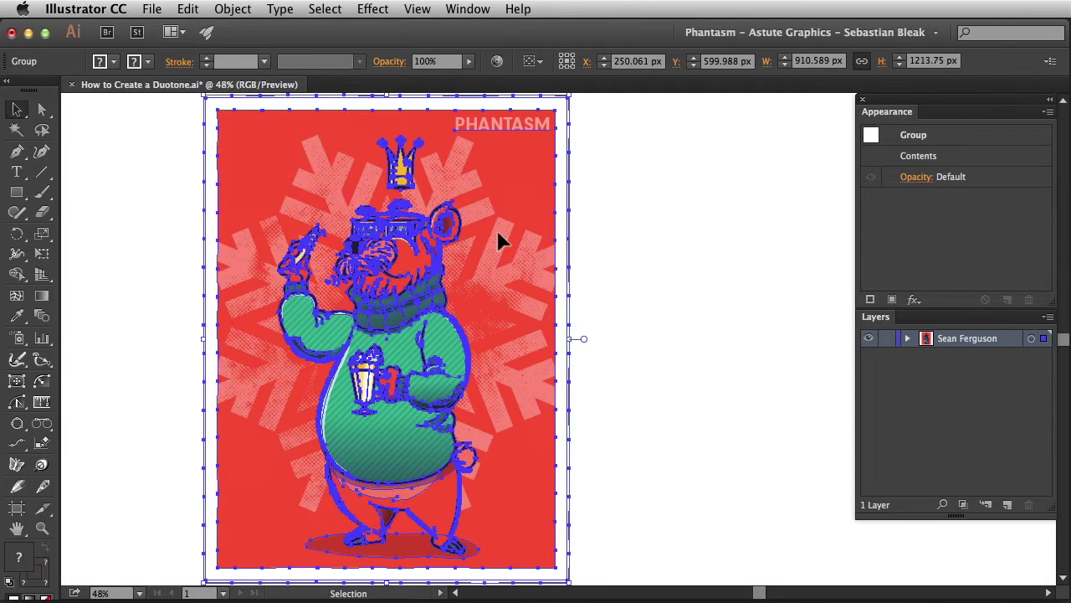
pyautogui.click(373, 8)
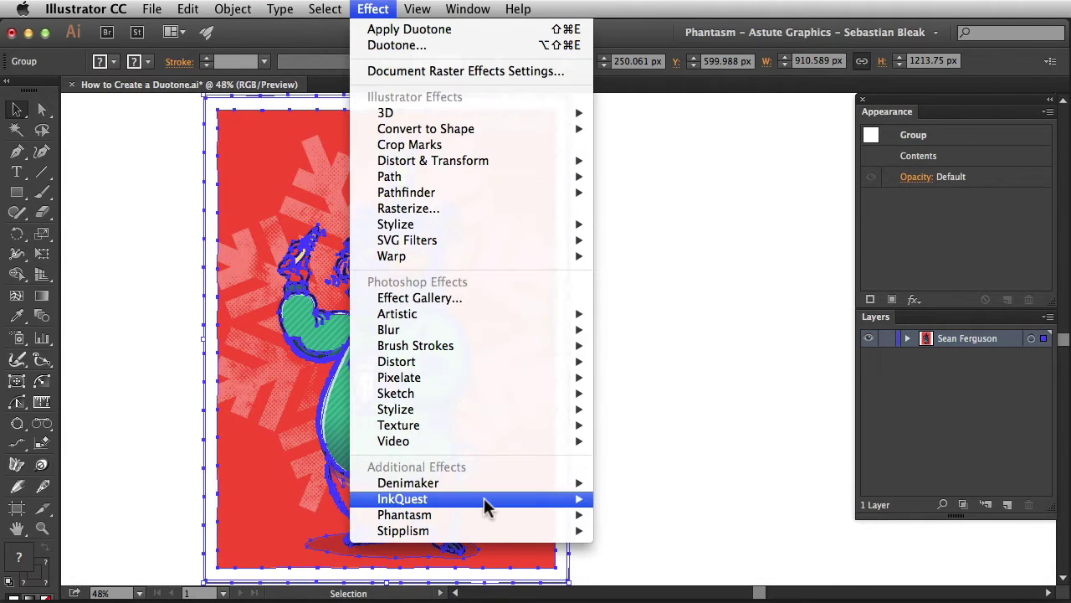
pyautogui.moveTo(405, 514)
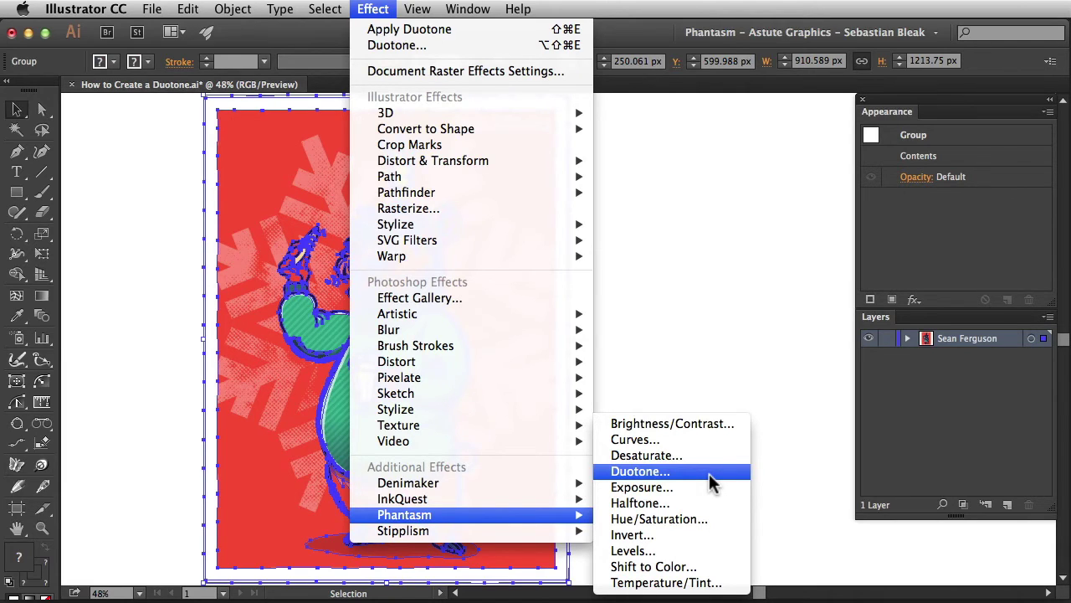
# - Apply Phantasm Duotone to the bear, test the Default Tone and Text toggles, leaving text off
pyautogui.click(709, 474)
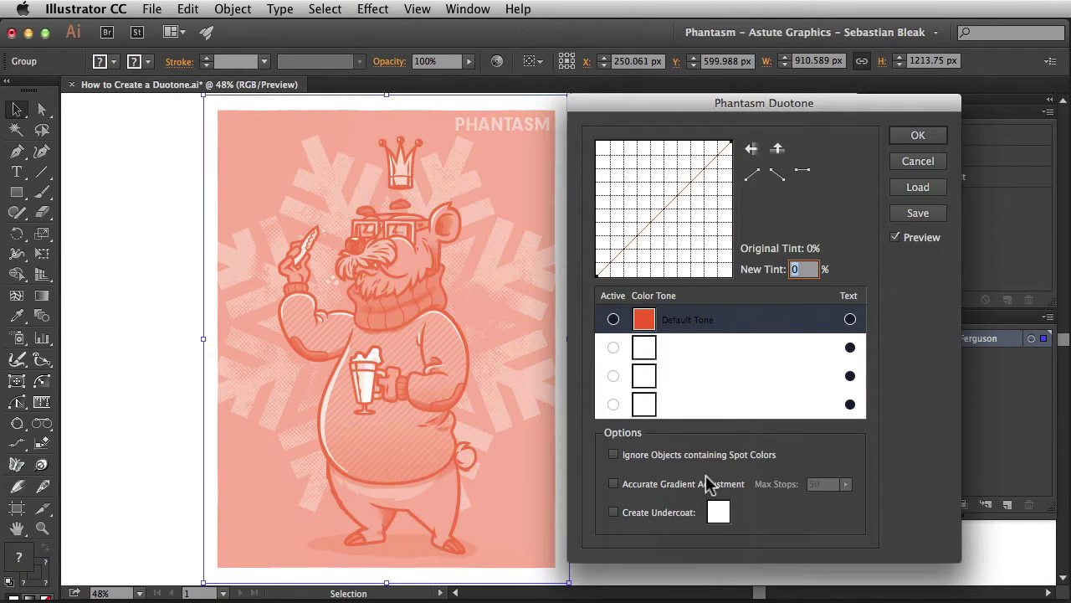
pyautogui.click(738, 332)
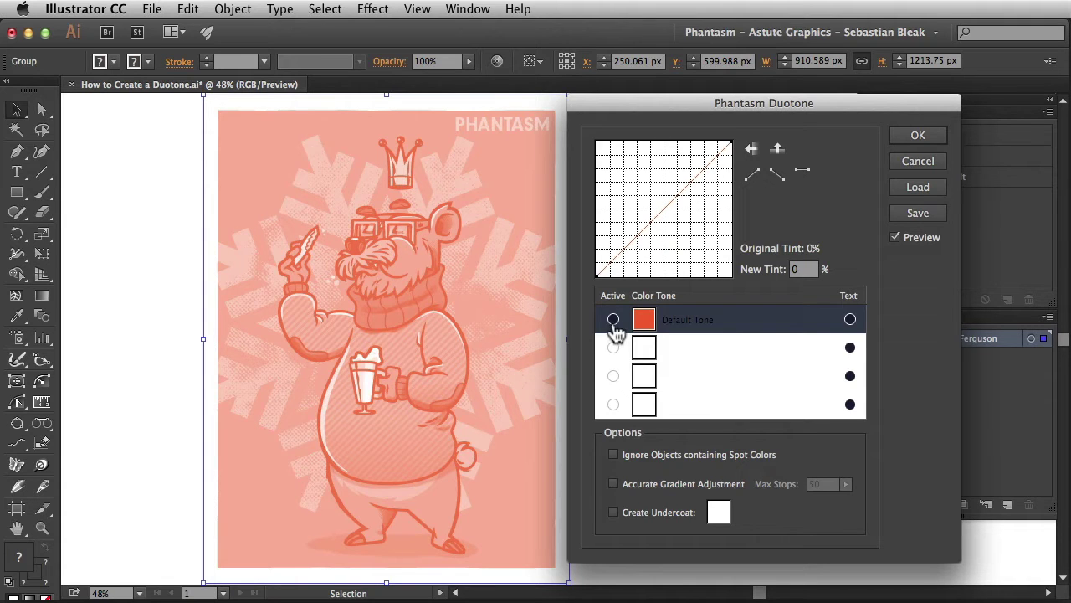
pyautogui.click(613, 320)
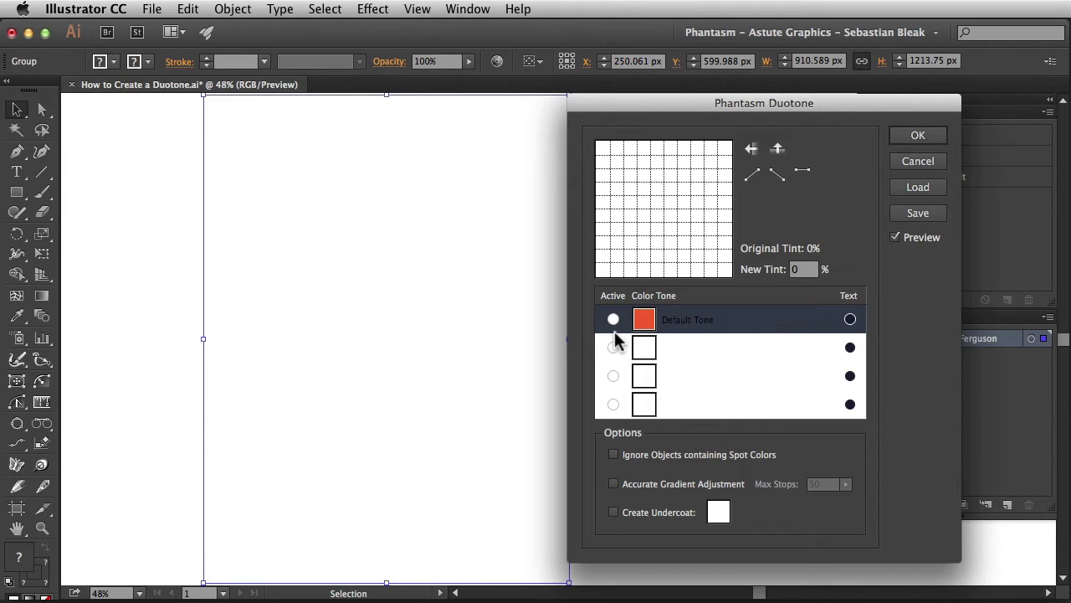
pyautogui.click(614, 319)
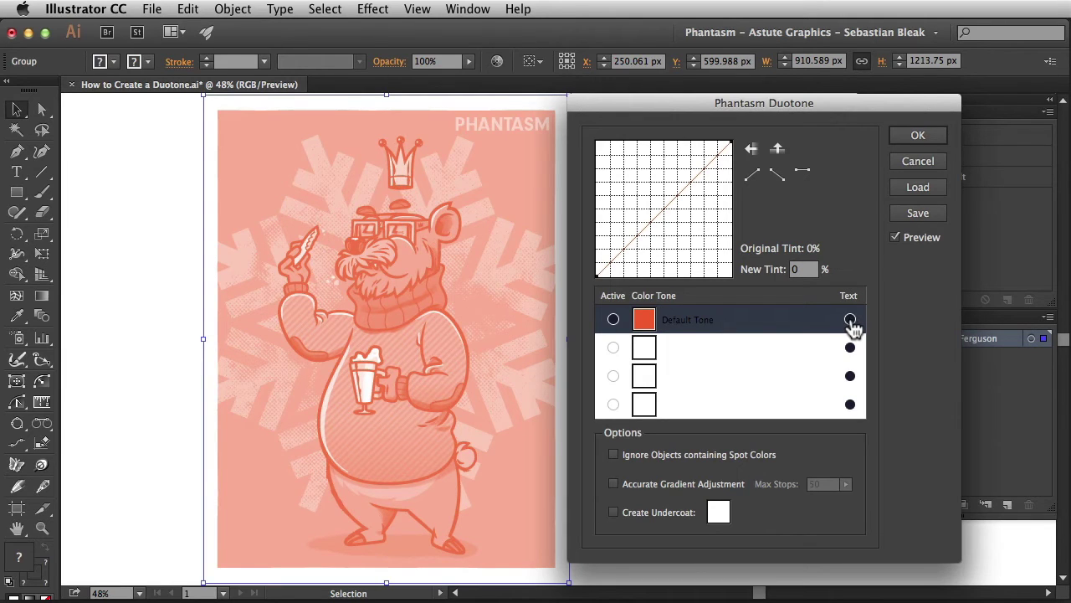
pyautogui.click(851, 320)
pyautogui.click(850, 320)
# - Change the Default Tone colour to a vivid blue: hue 242°, saturation 89%
pyautogui.click(644, 323)
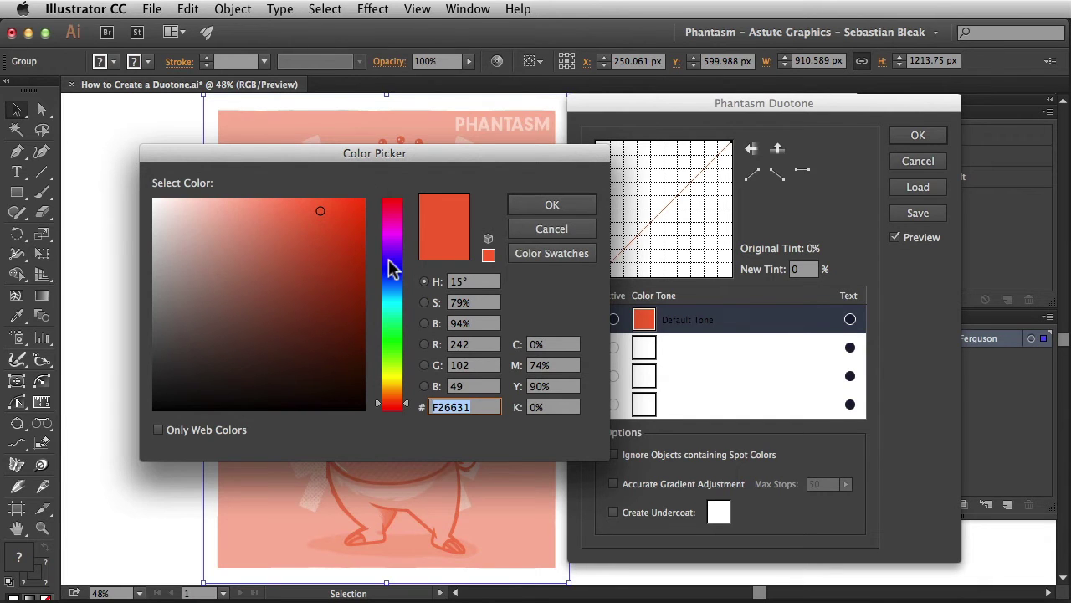
pyautogui.click(424, 282)
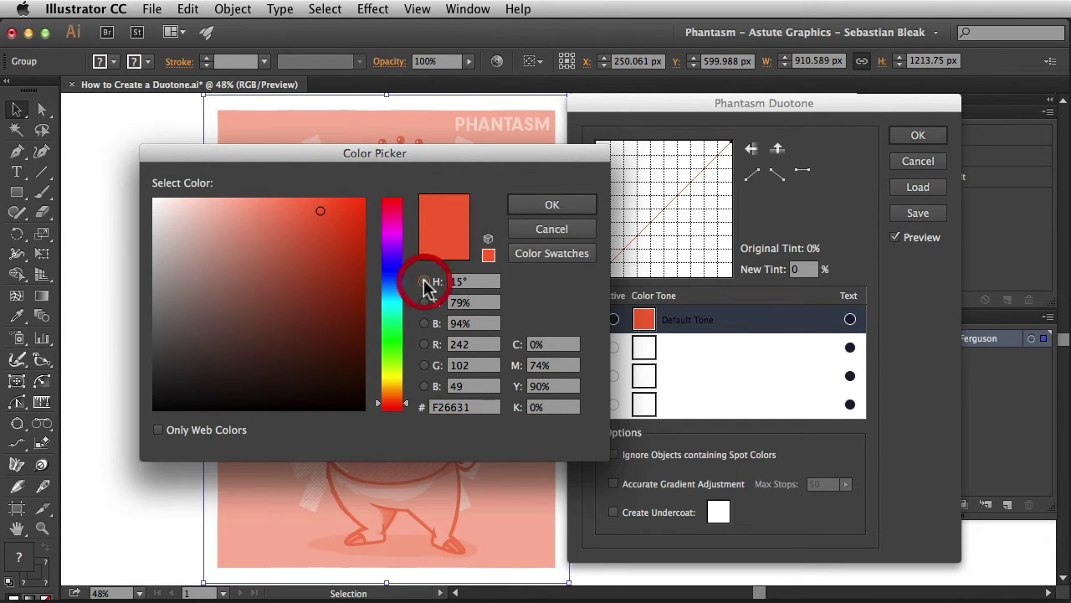
pyautogui.click(424, 324)
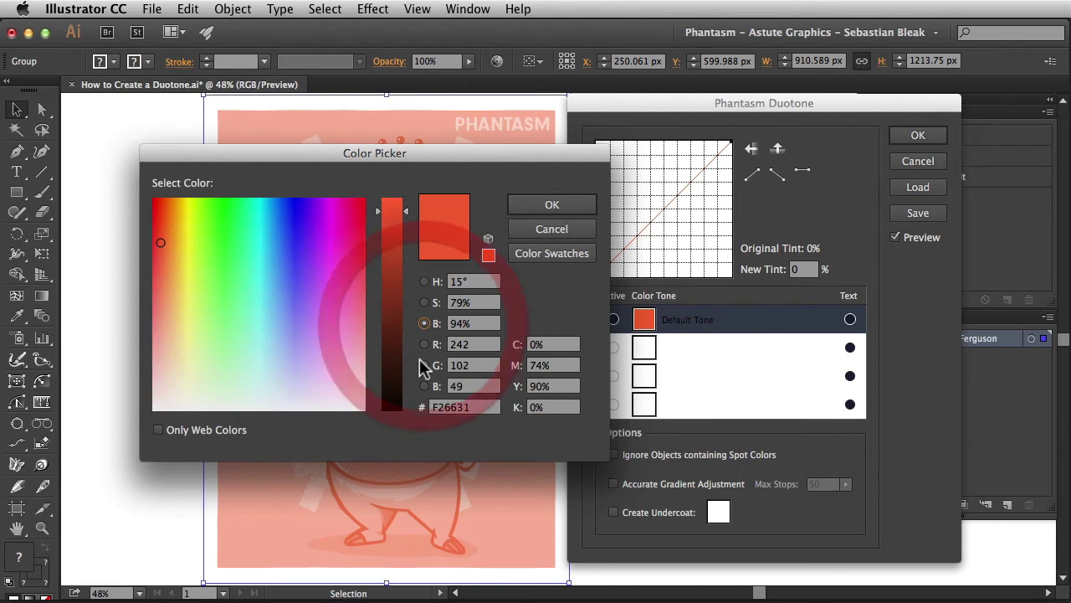
pyautogui.click(423, 365)
pyautogui.click(424, 384)
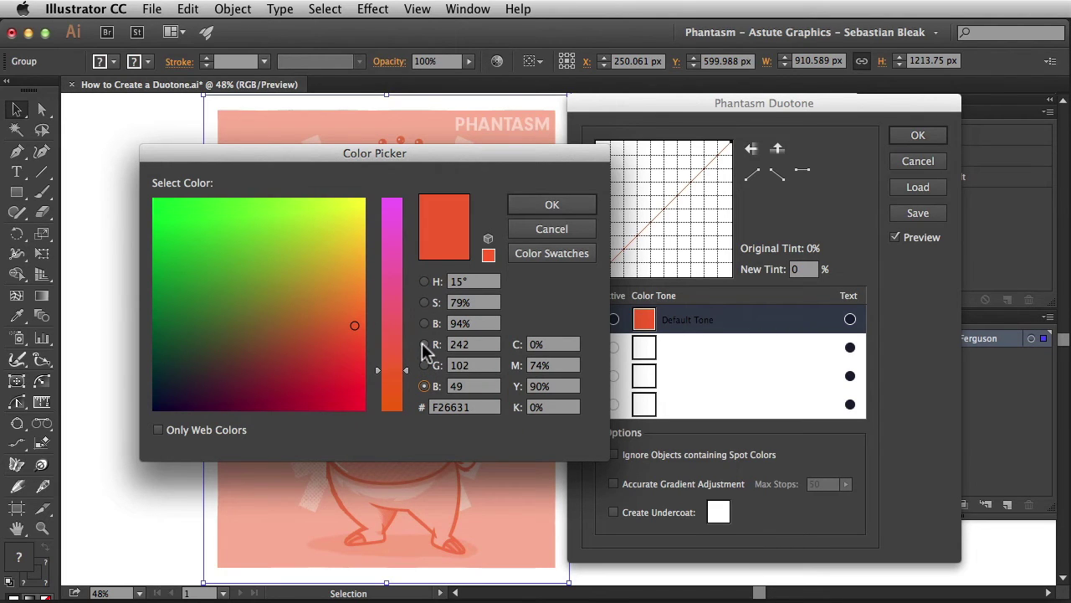
pyautogui.click(425, 281)
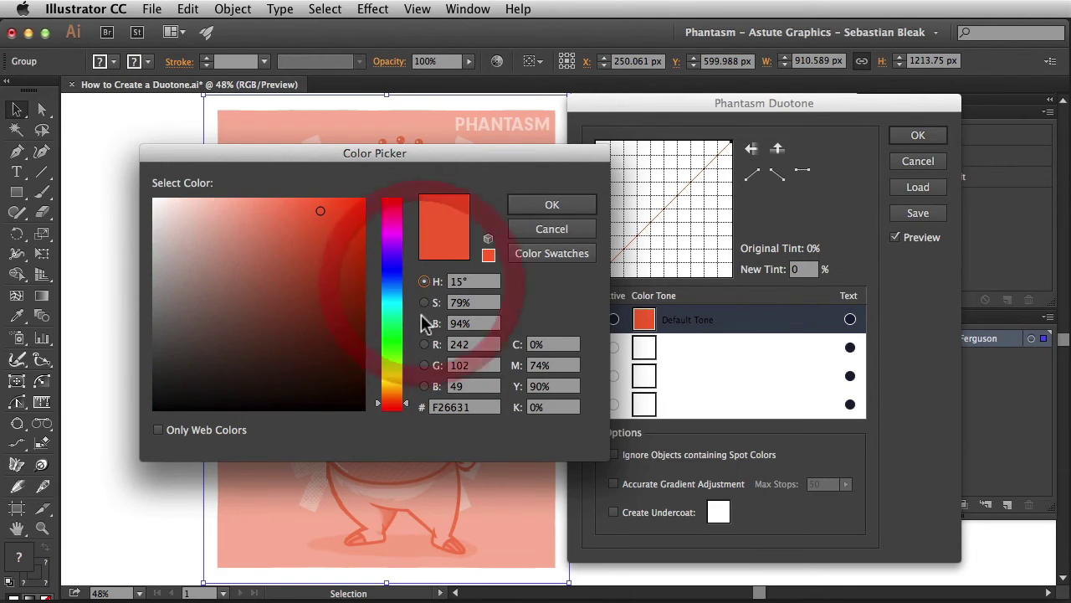
pyautogui.click(390, 268)
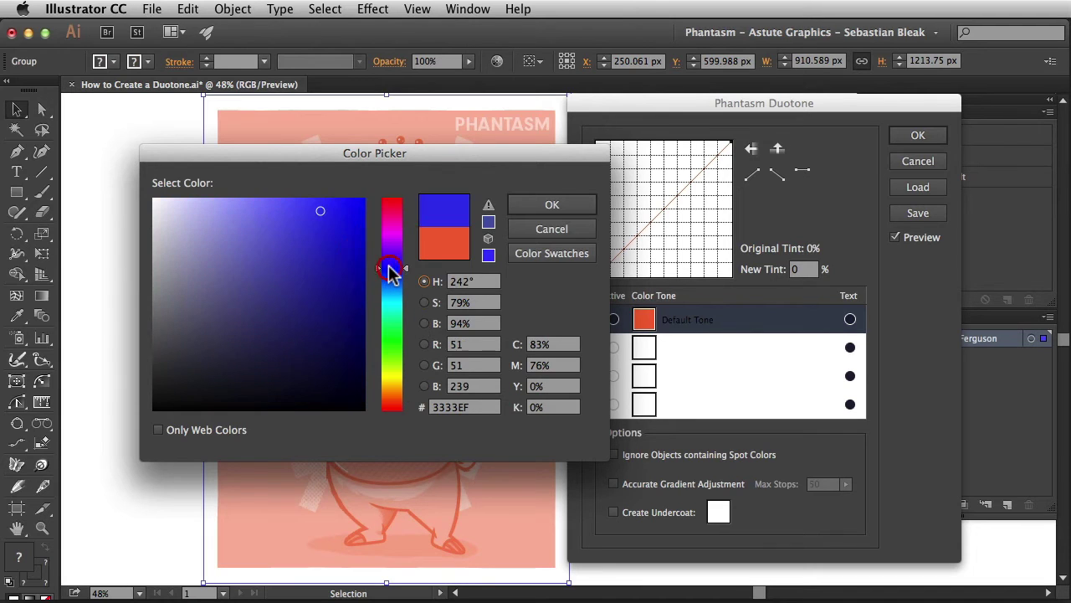
pyautogui.click(341, 211)
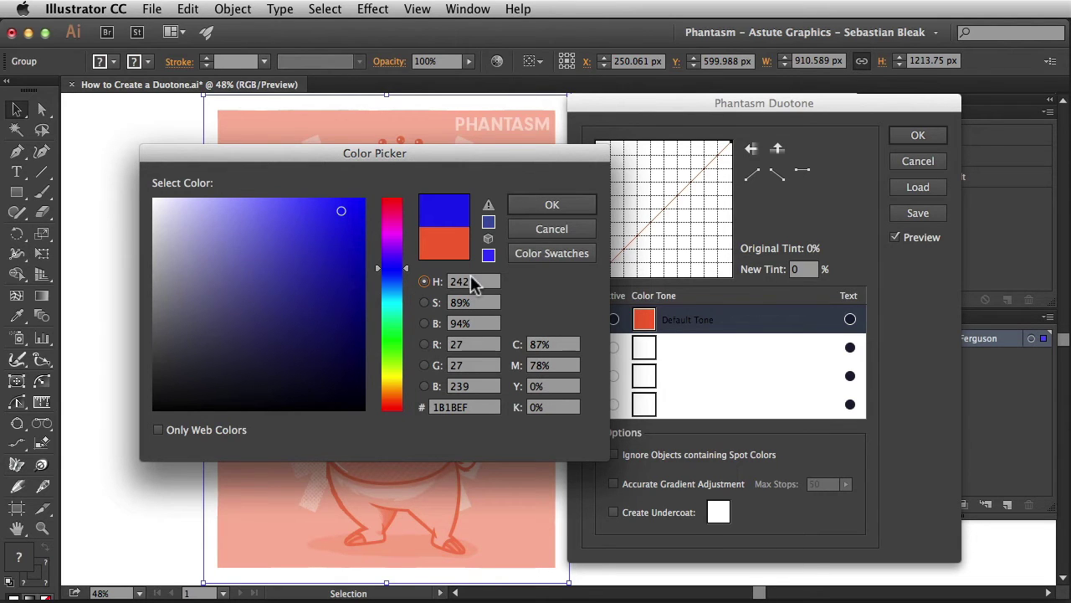
pyautogui.click(531, 210)
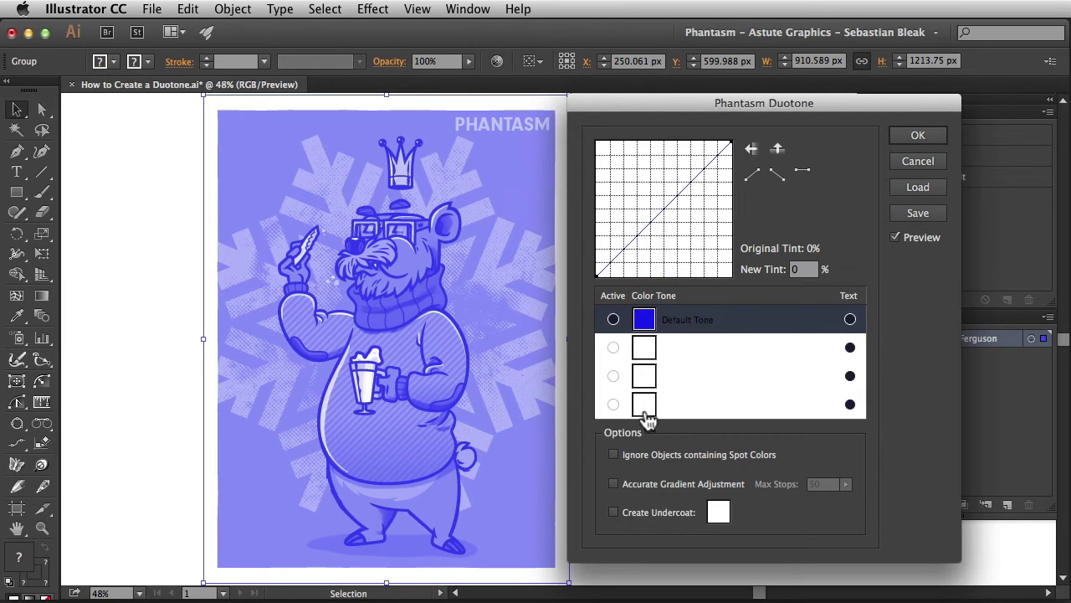
# - Add a light orange (F4977A) second tone, New Color 1, and select it
pyautogui.click(646, 355)
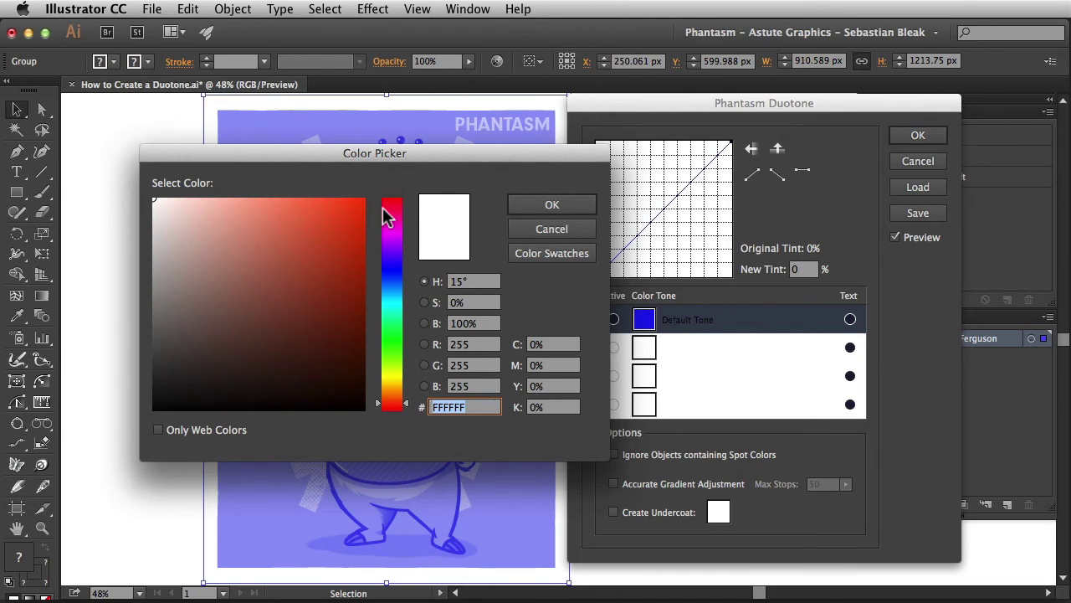
pyautogui.click(257, 206)
pyautogui.click(547, 205)
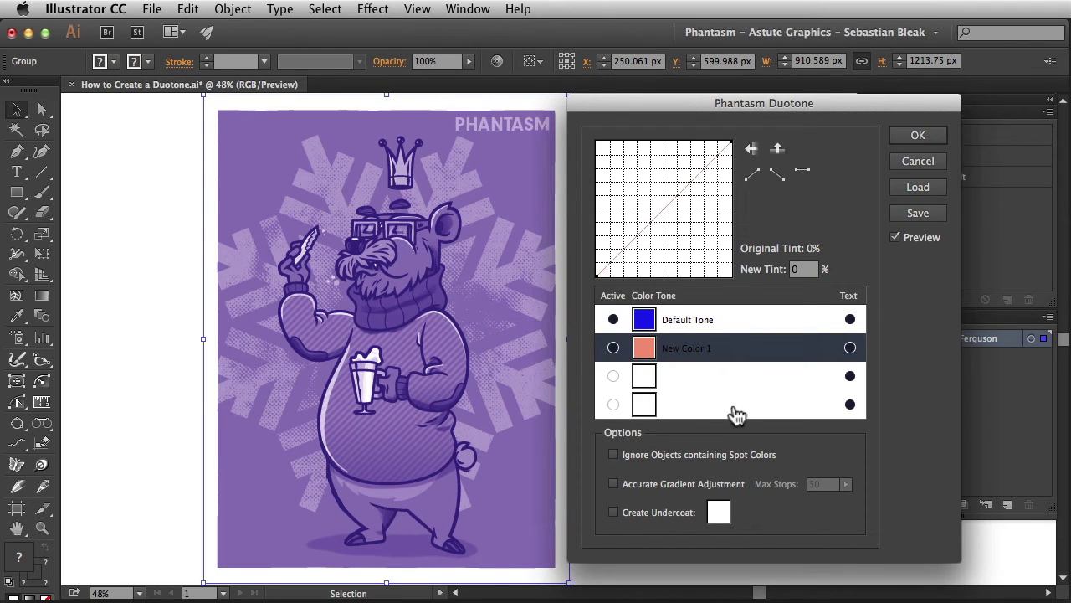
pyautogui.click(736, 358)
# - Bend the blue Default Tone curve down and raise the New Color 1 orange curve
pyautogui.click(750, 324)
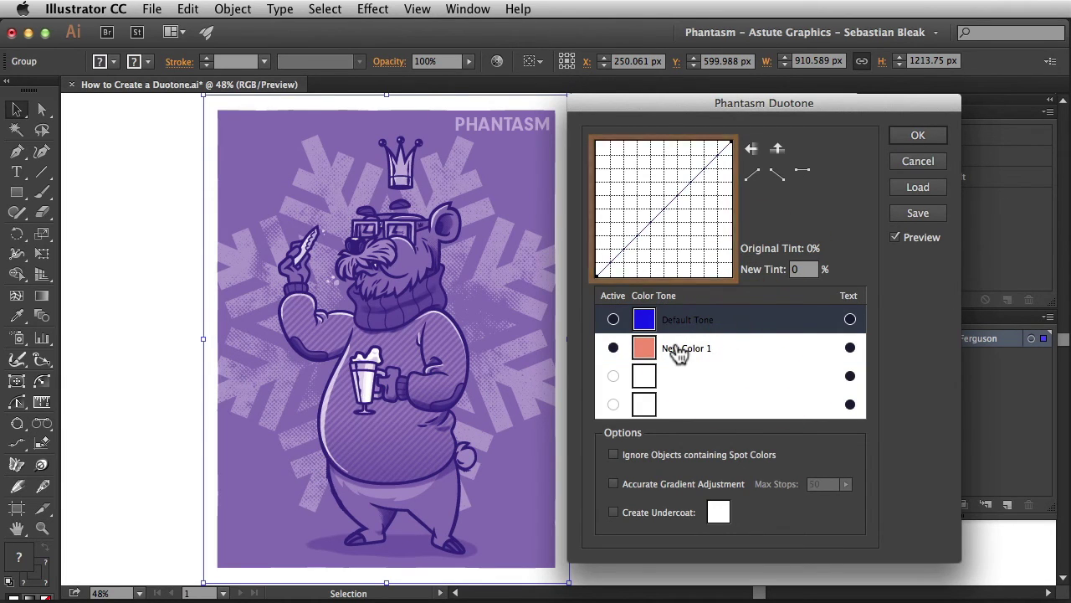
pyautogui.click(664, 210)
pyautogui.moveTo(664, 210); pyautogui.dragTo(662, 259)
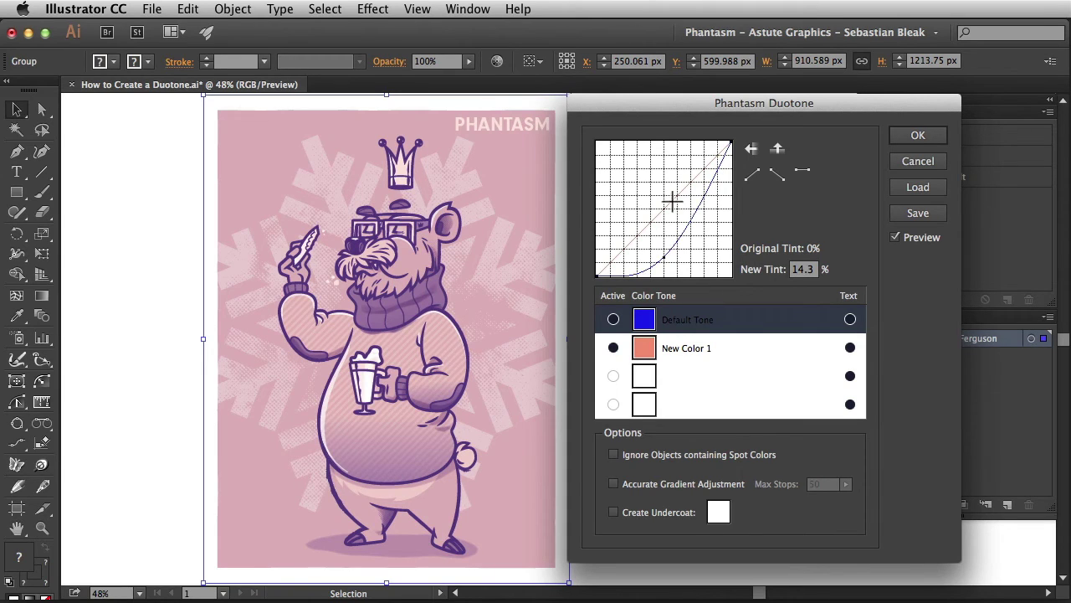
pyautogui.click(744, 354)
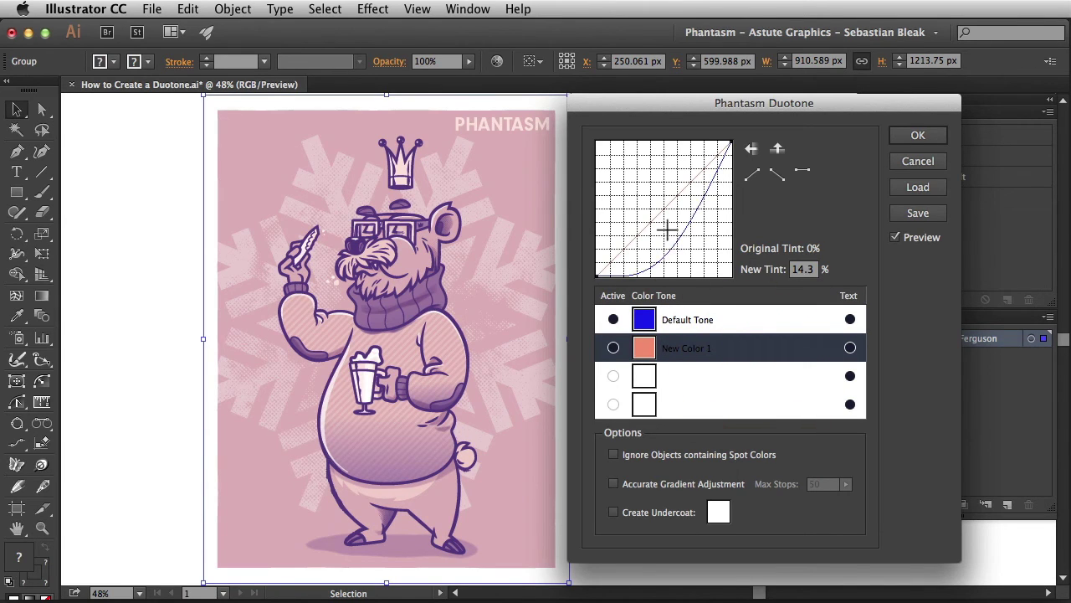
pyautogui.moveTo(663, 209); pyautogui.dragTo(663, 165)
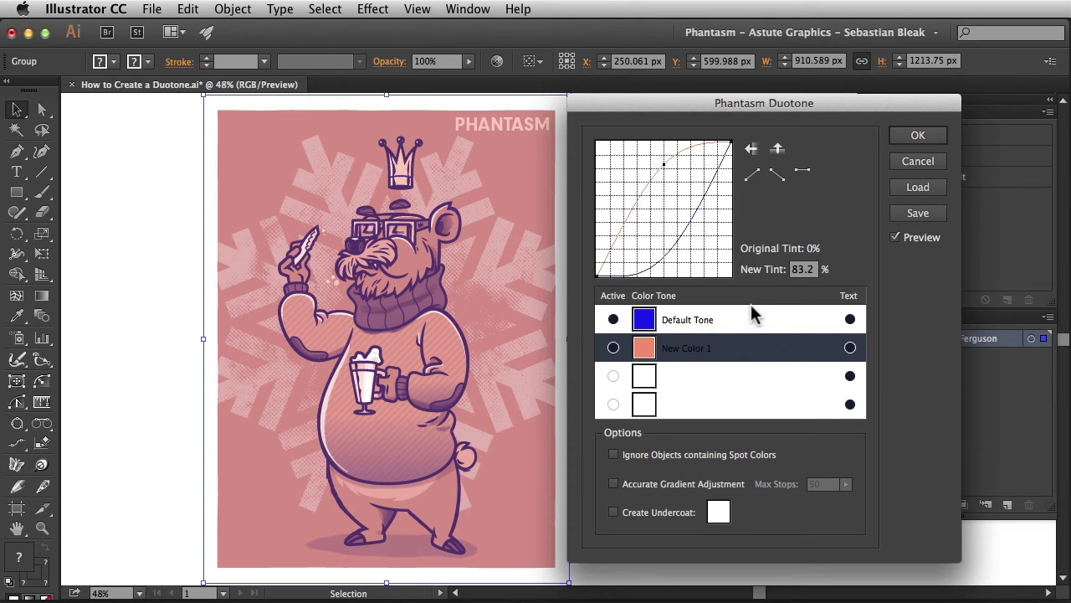
# - Apply the Duotone settings and reopen Phantasm Duotone from the Appearance panel
pyautogui.click(898, 139)
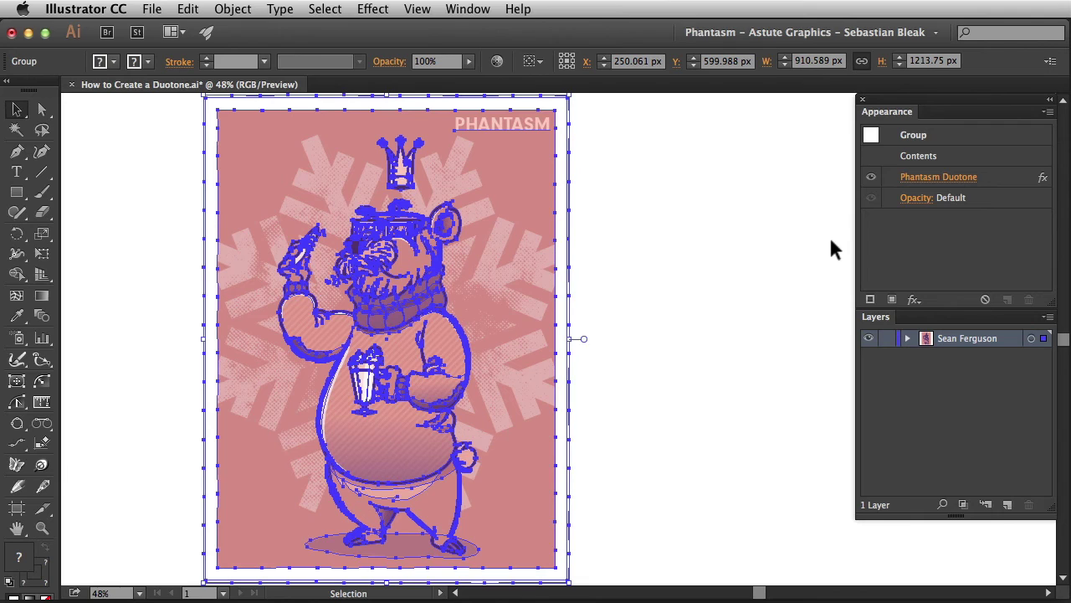
pyautogui.click(917, 243)
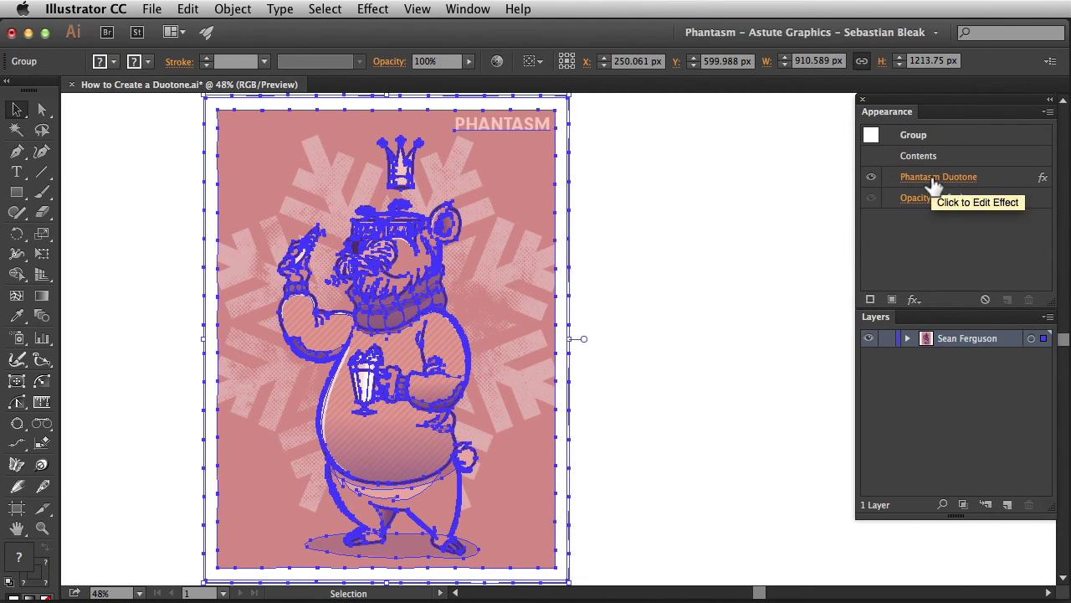
pyautogui.click(692, 284)
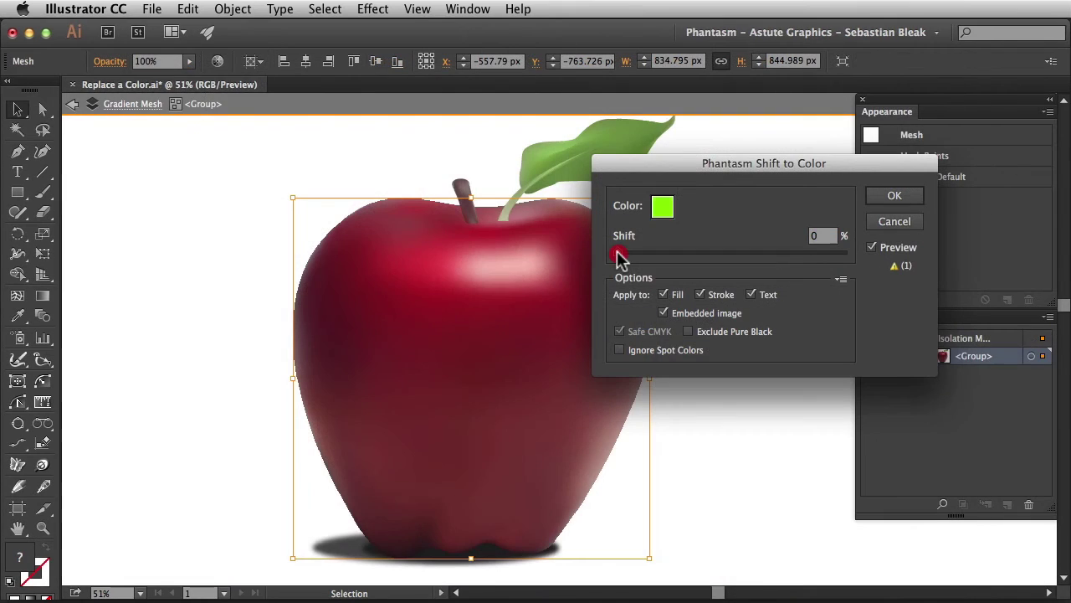
# - Set the apple's Shift to Color slider toward green at 20%
pyautogui.moveTo(621, 251); pyautogui.dragTo(663, 260)
pyautogui.click(663, 254)
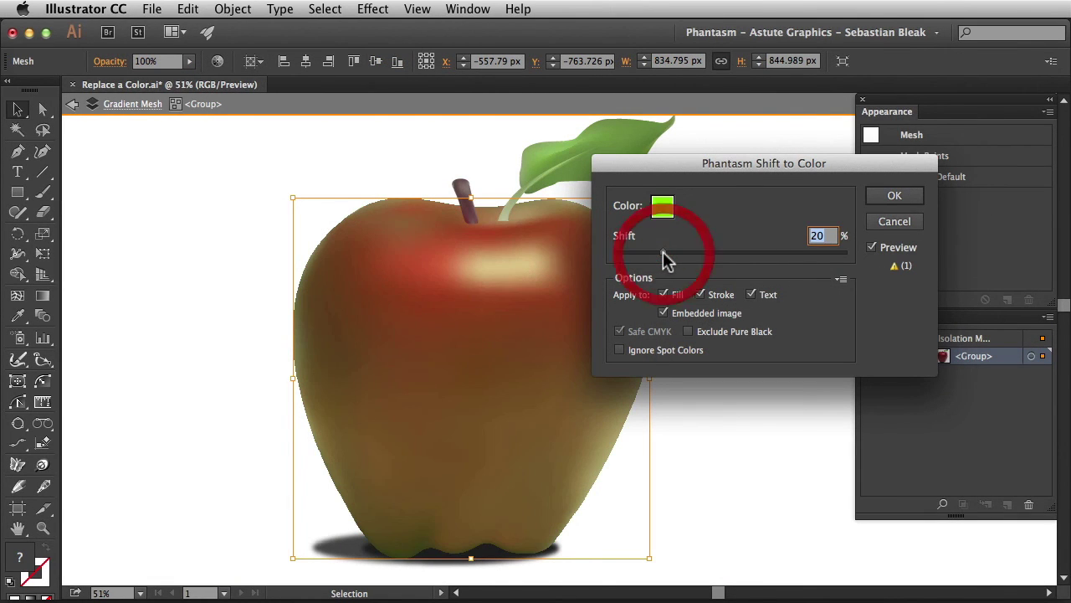